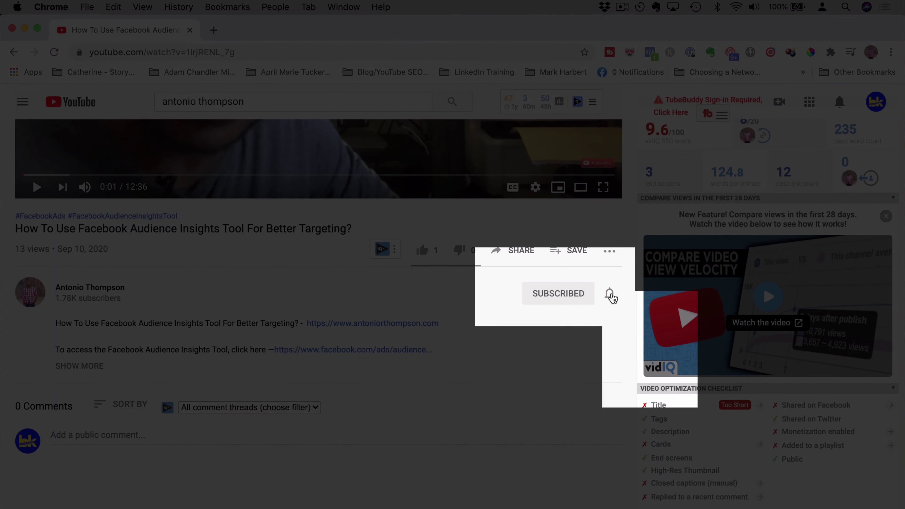
- Set the channel's notification bell to All so every new upload triggers a notification
click(610, 294)
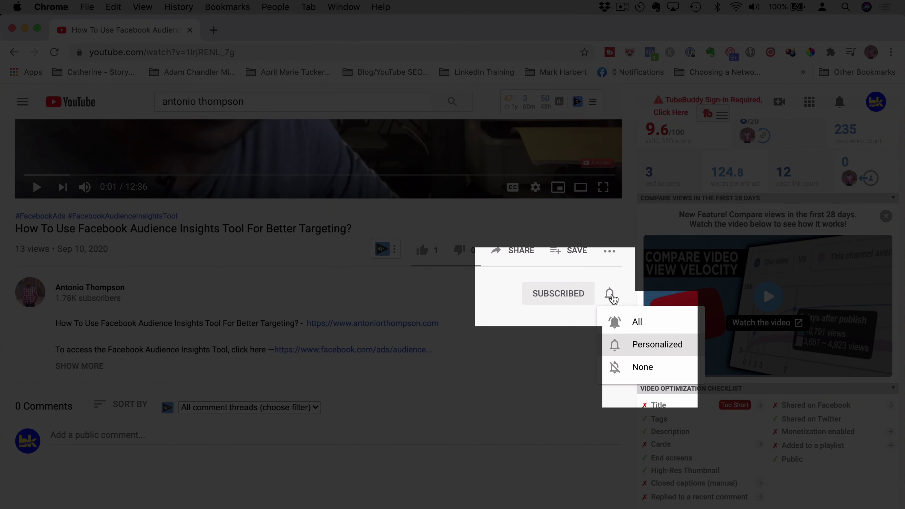
click(631, 322)
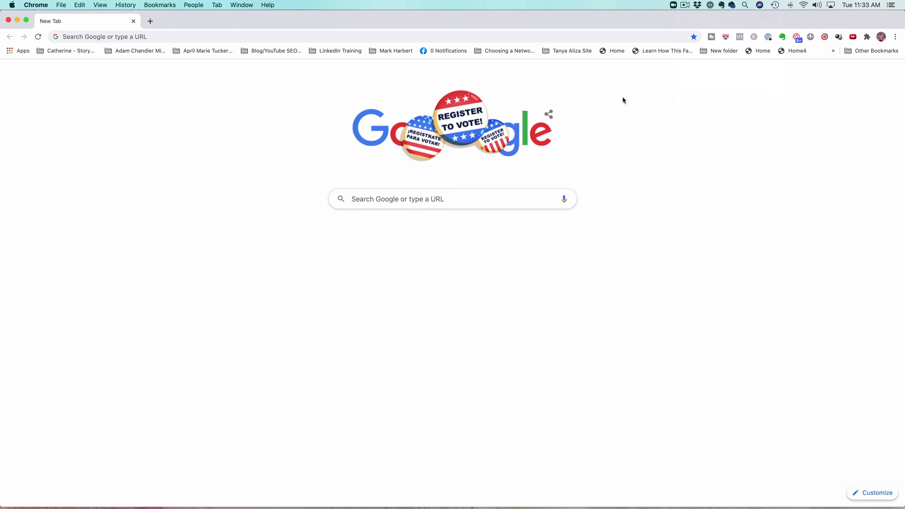
- Go to business.facebook.com and start creating a Business Manager account
click(201, 37)
text(business.faceb)
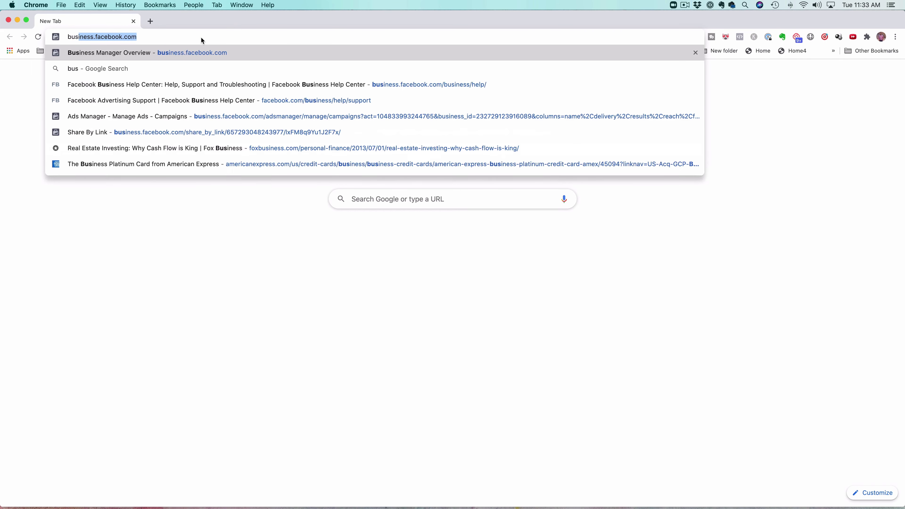
text(oo)
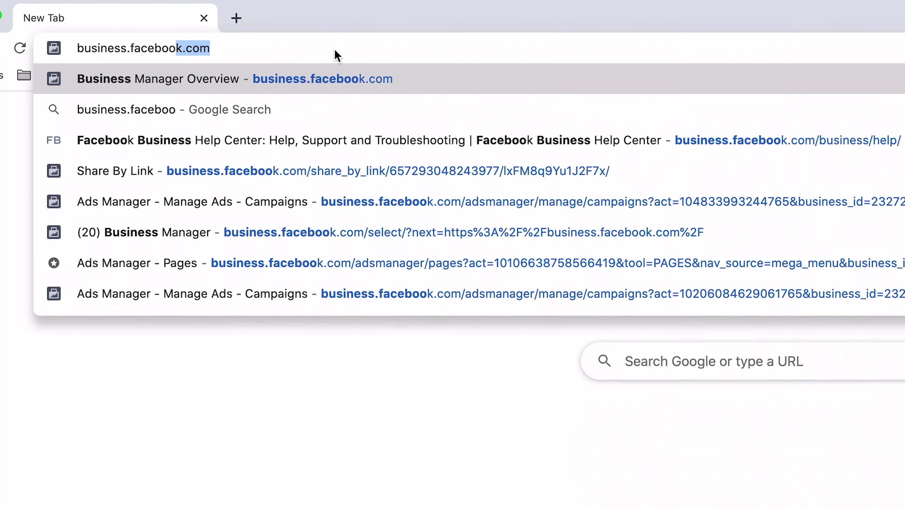
text(k.com)
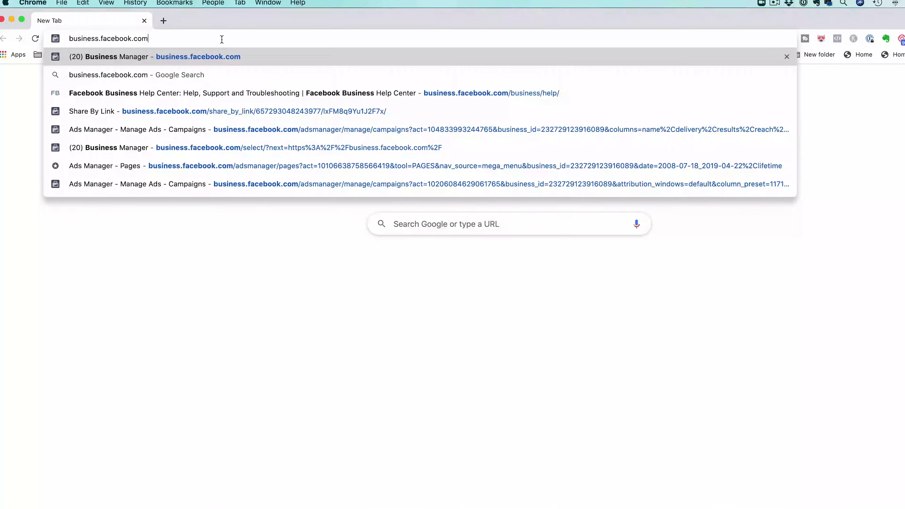
key(Return)
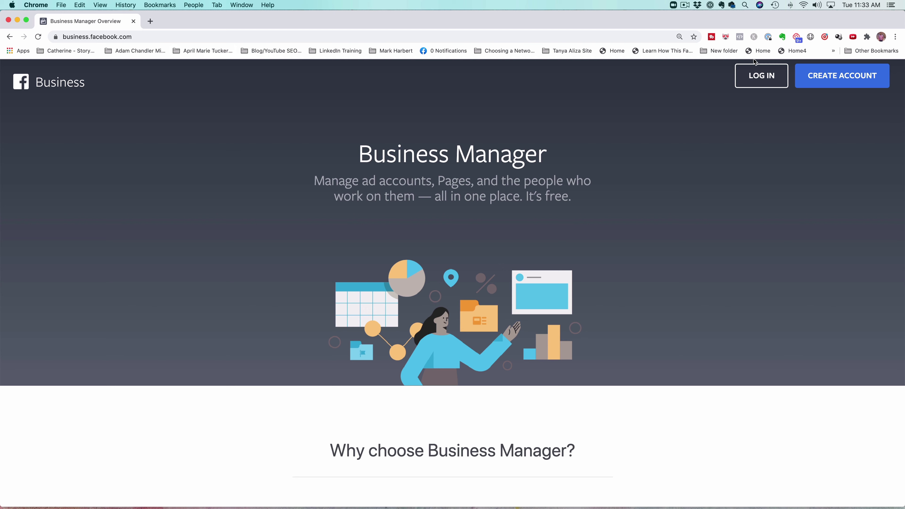
click(843, 80)
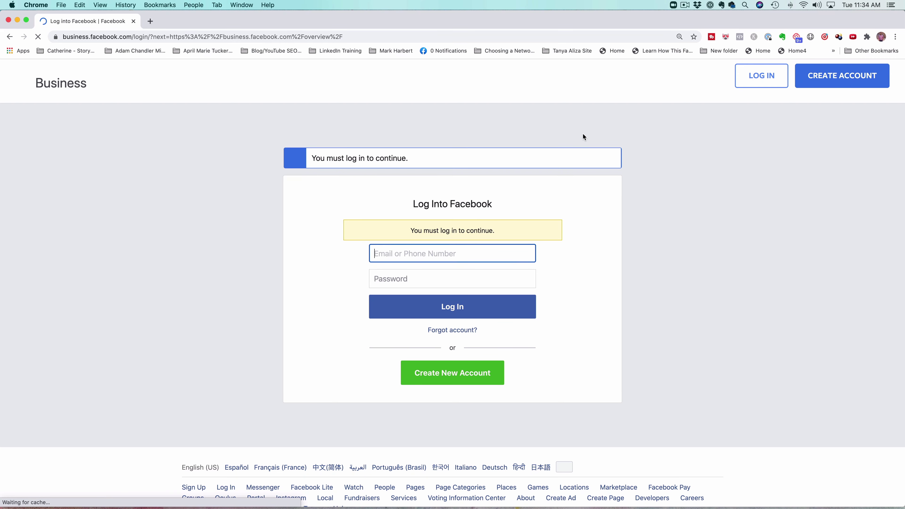
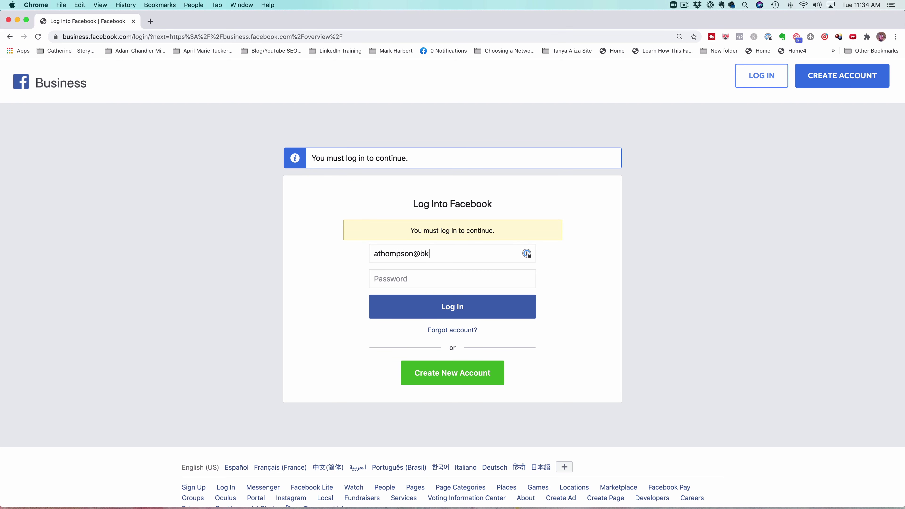
- Log in to Facebook with the business account's email and password
key(Tab)
text(*********)
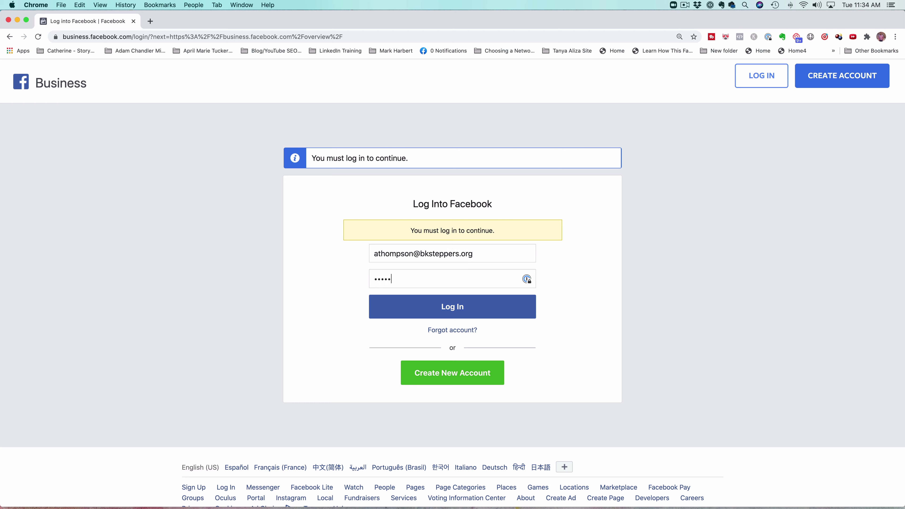
key(Return)
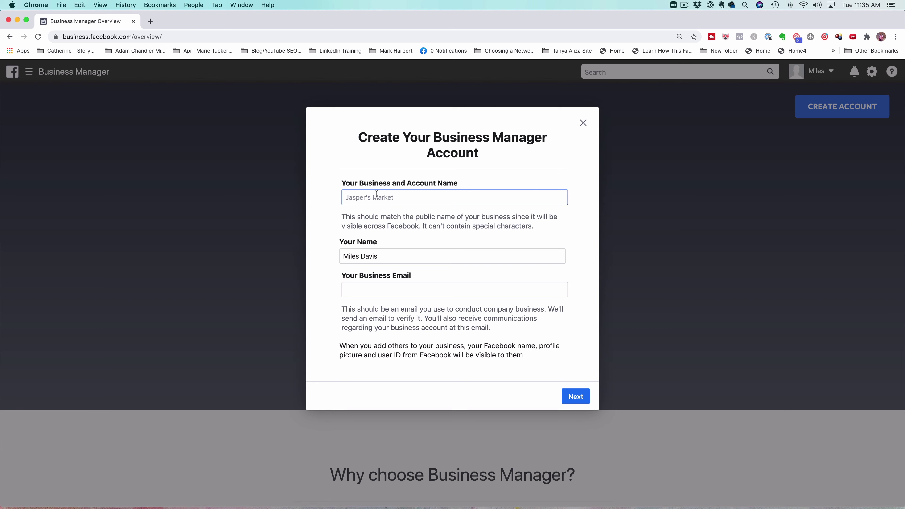
- Enter BKSteppers as the business name, fill in the business email, and continue
text(BKSteppers)
click(384, 256)
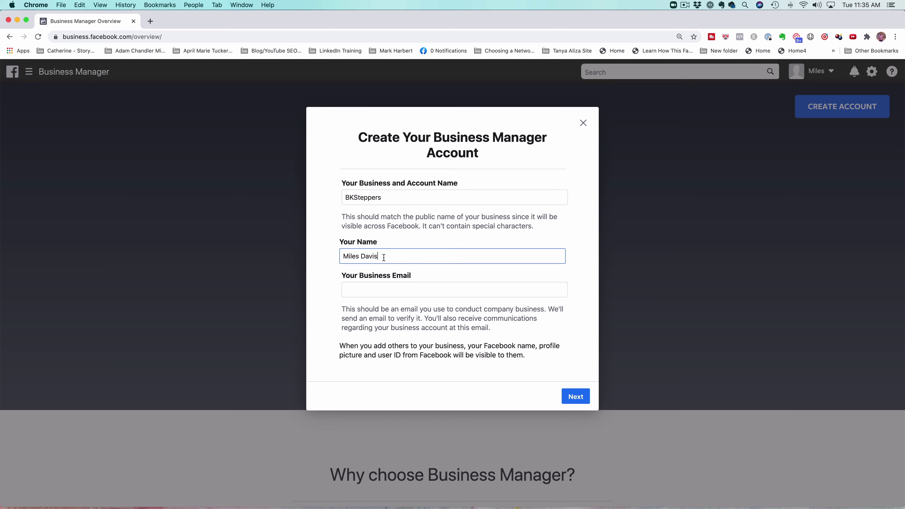
click(386, 285)
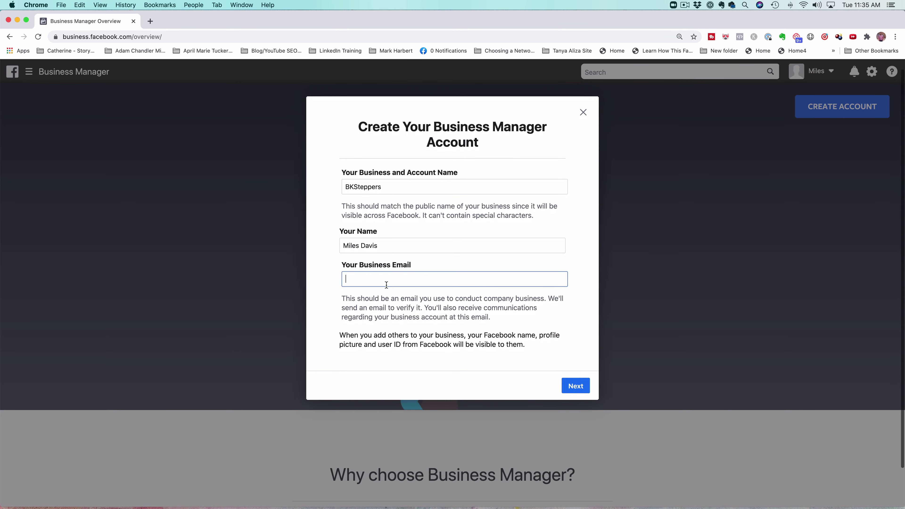
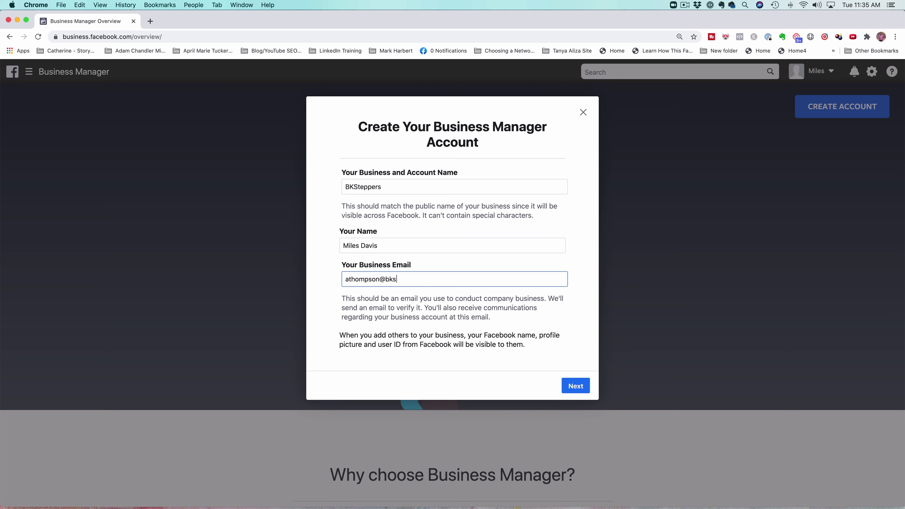
click(581, 385)
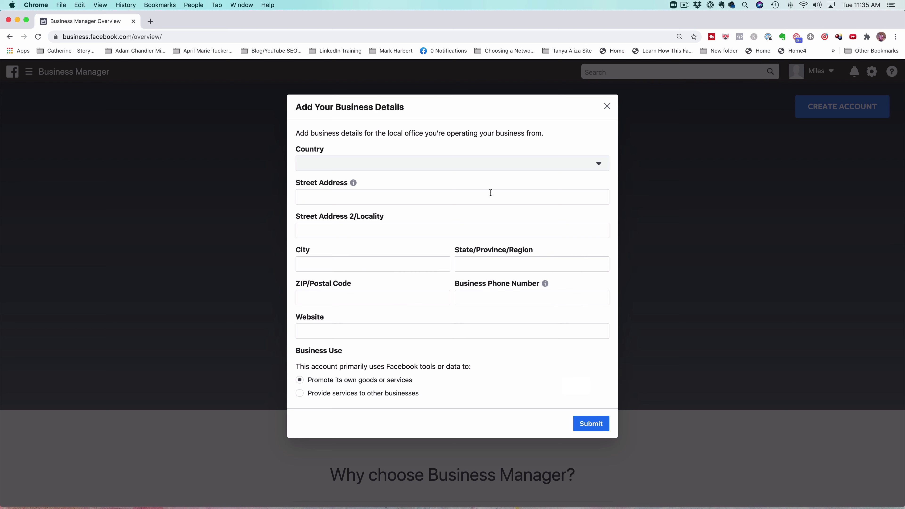
- Set the country to United States and enter the business's street address
click(531, 166)
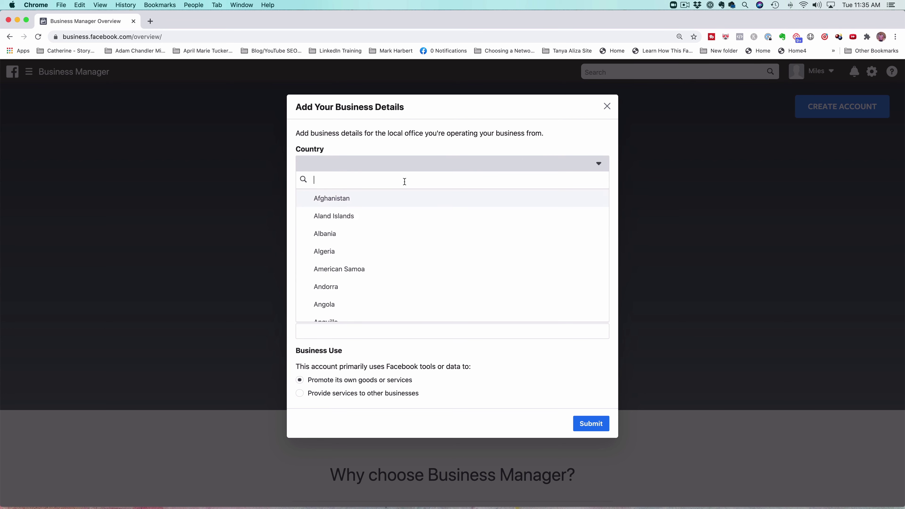
text(United)
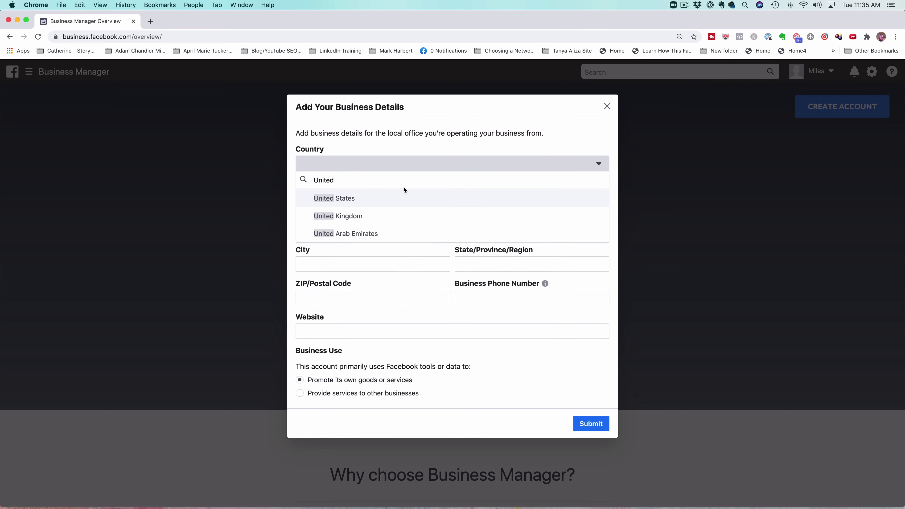
click(403, 194)
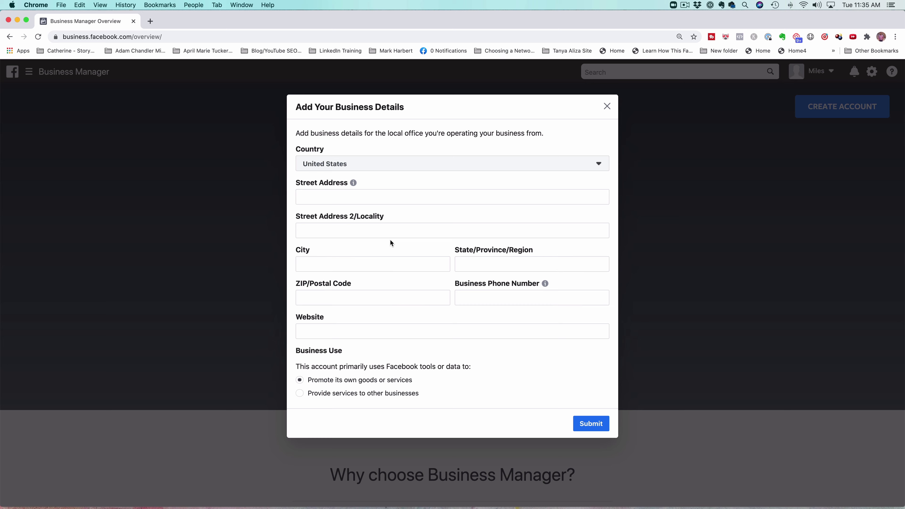
click(361, 227)
click(355, 199)
mouse_move(353, 183)
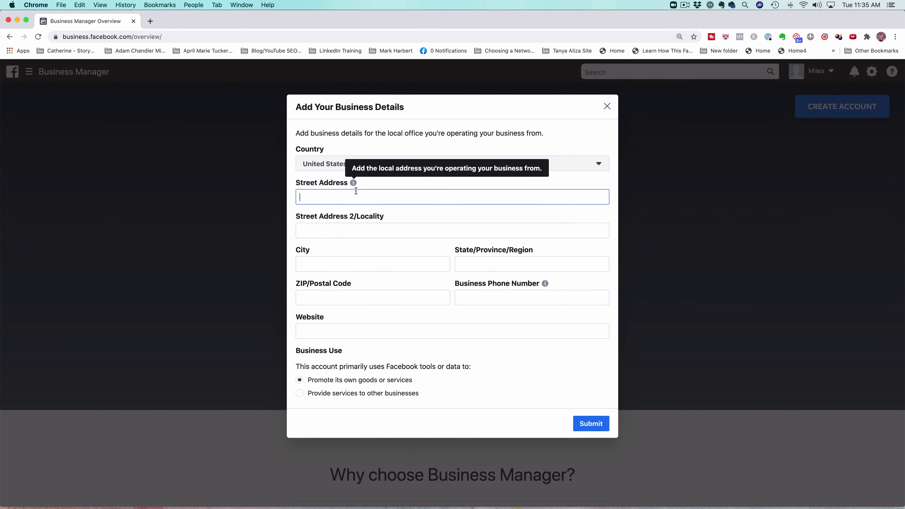
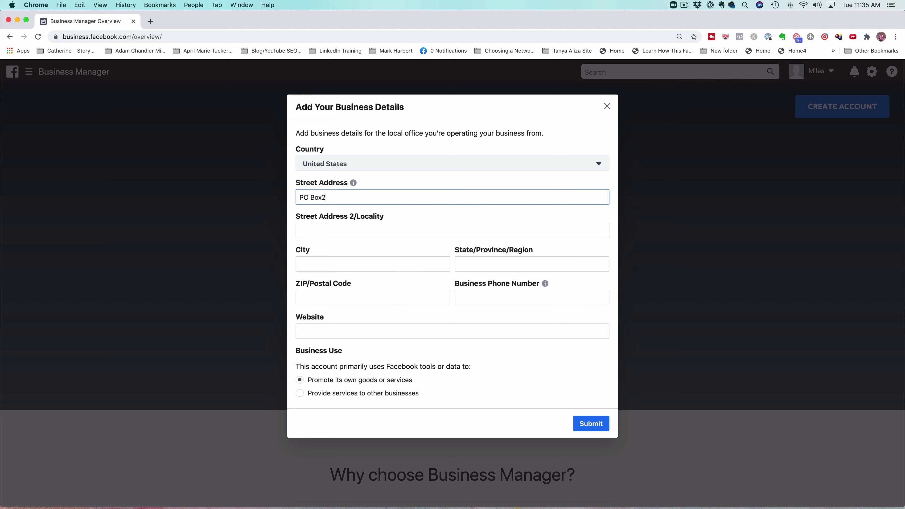
key(BackSpace)
key(BackSpace)
- Fill in the business's city, state and ZIP code
click(372, 264)
text(Brooklyn)
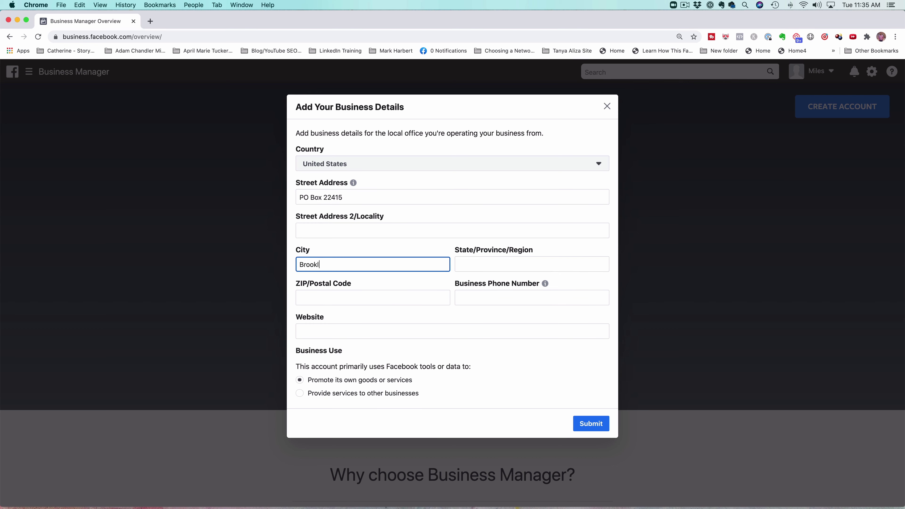
key(Tab)
text(NY)
key(Tab)
text(11202)
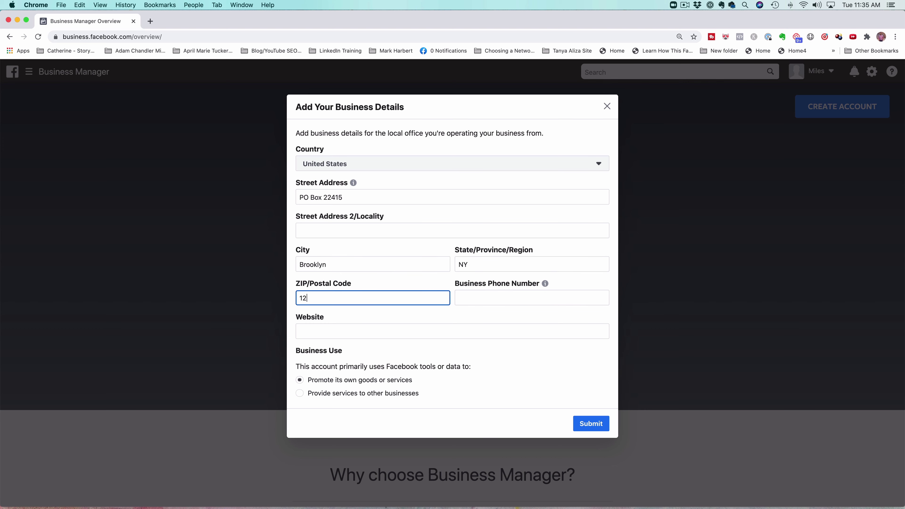
click(518, 296)
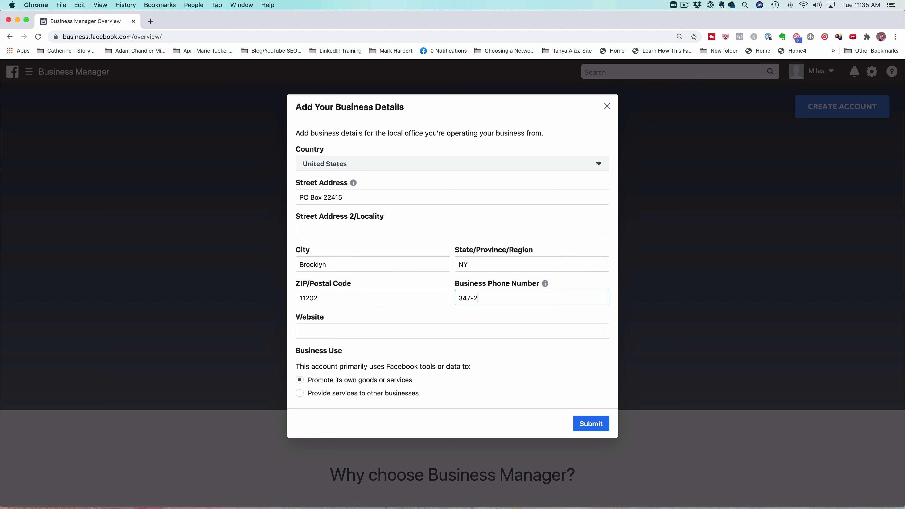
click(486, 330)
text(www.bks)
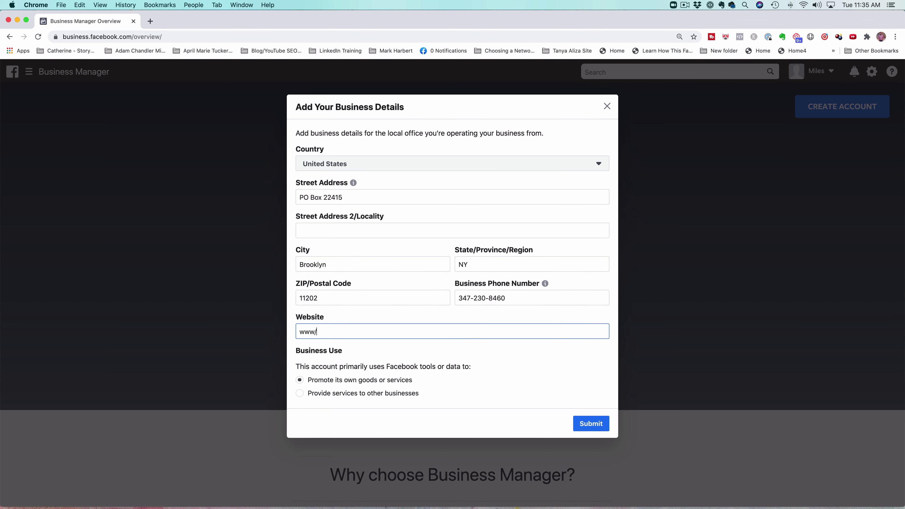
text(teppers.org)
- Submit the business details, then go to Business Settings from the Ad Account Performance card
click(590, 424)
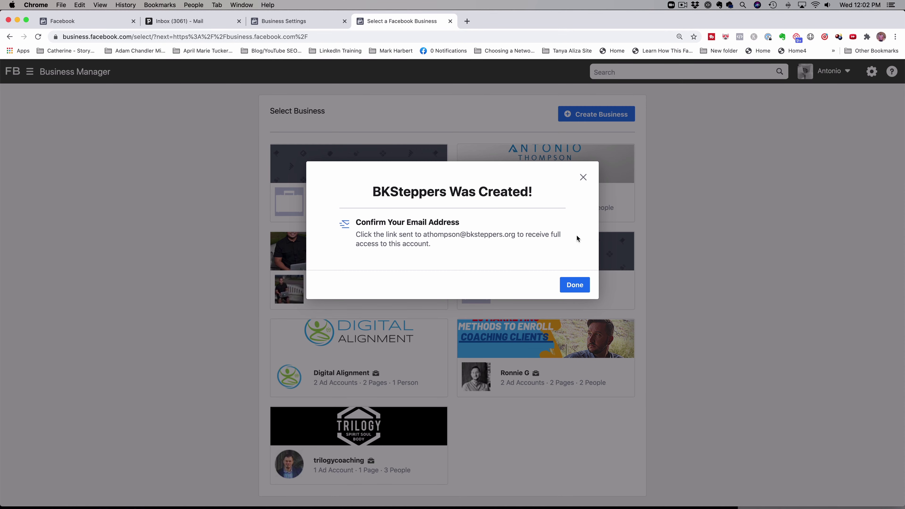
click(578, 287)
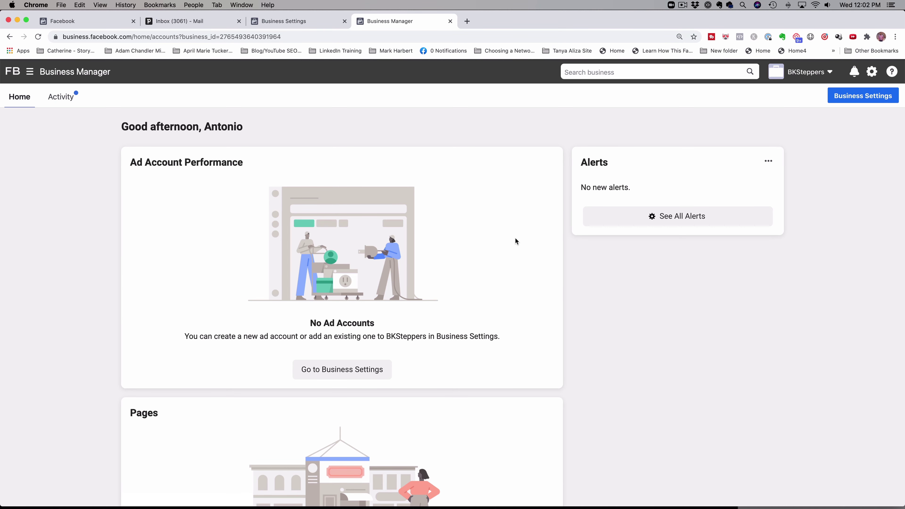
scroll(522, 231, down, 3)
scroll(400, 233, up, 2)
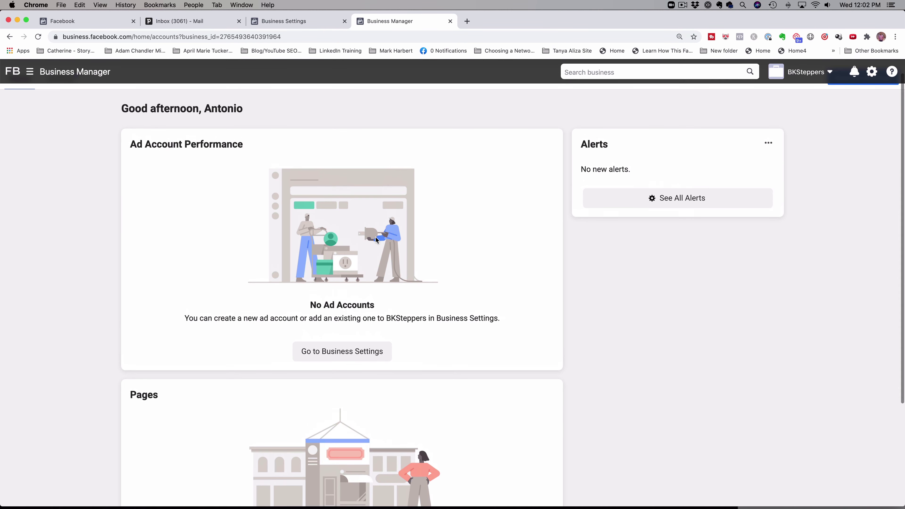
scroll(258, 196, down, 4)
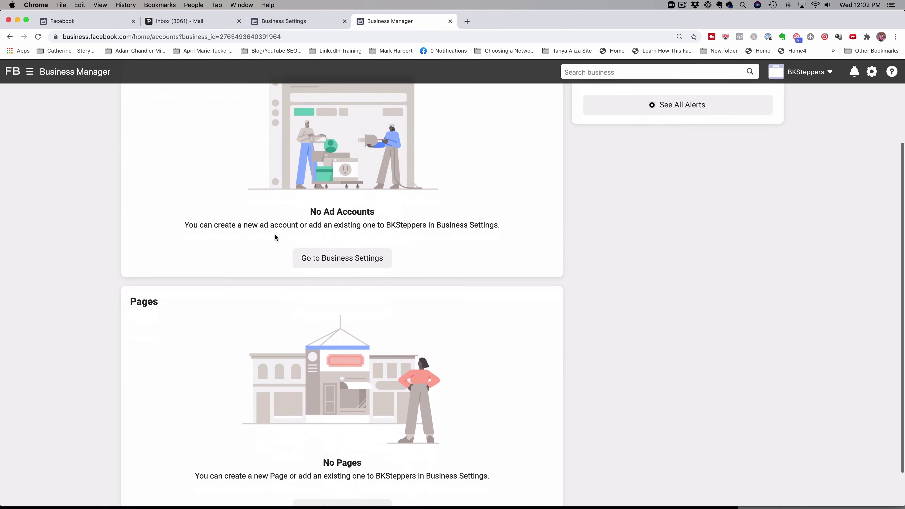
scroll(214, 272, up, 5)
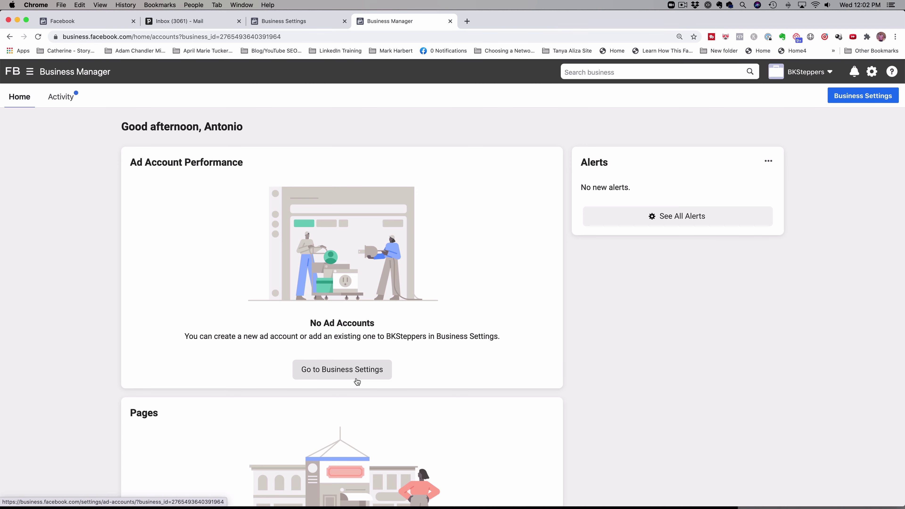
scroll(352, 334, down, 5)
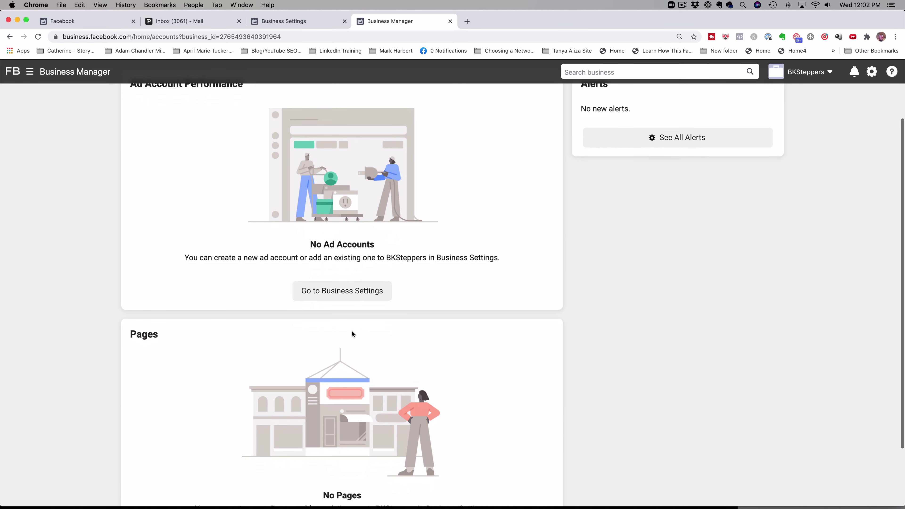
scroll(352, 334, up, 5)
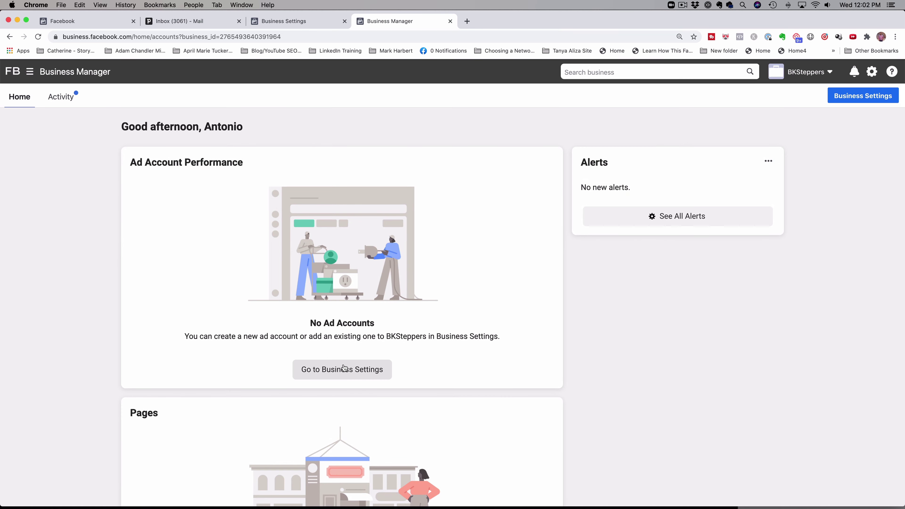
click(343, 370)
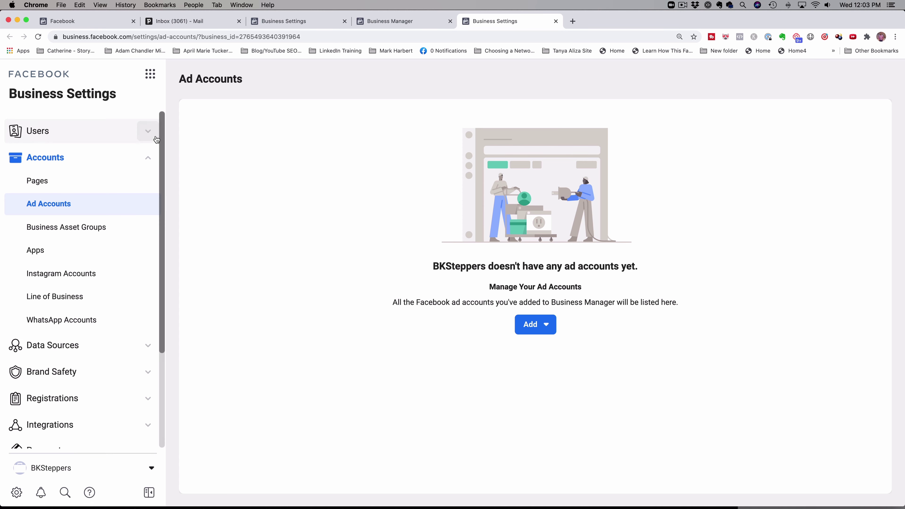
- Open Users > People and preview the Invite People form's advanced finance role options
click(148, 131)
click(114, 149)
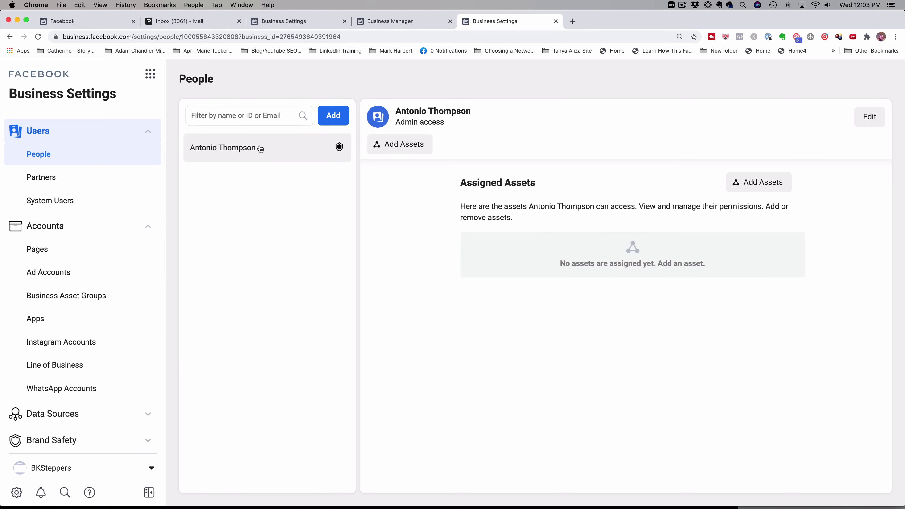
click(334, 118)
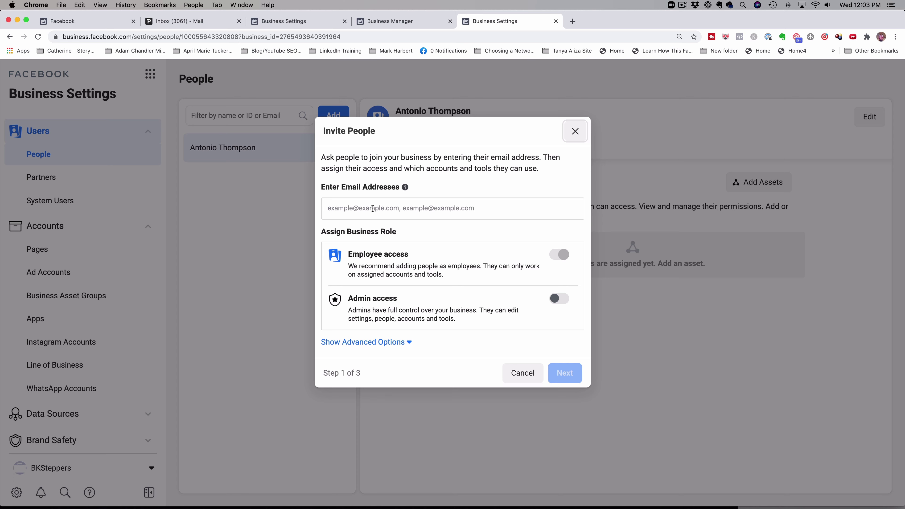
click(374, 208)
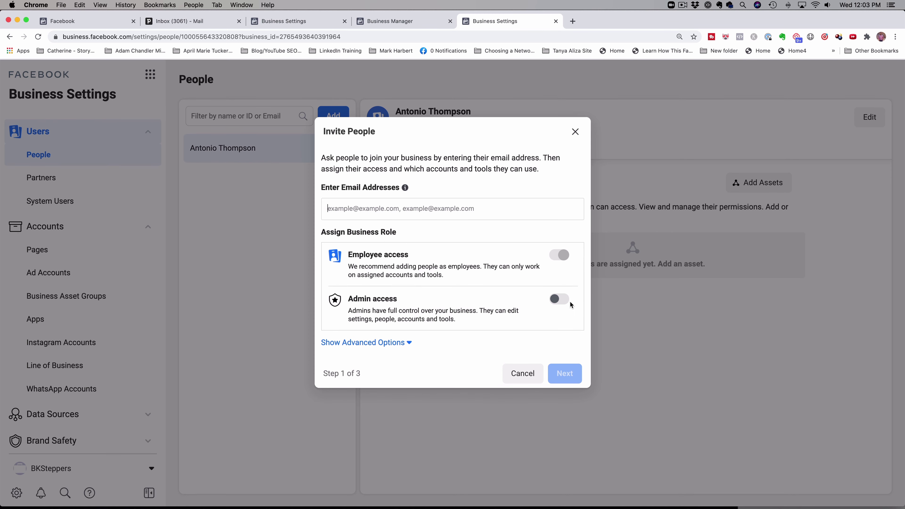
click(400, 343)
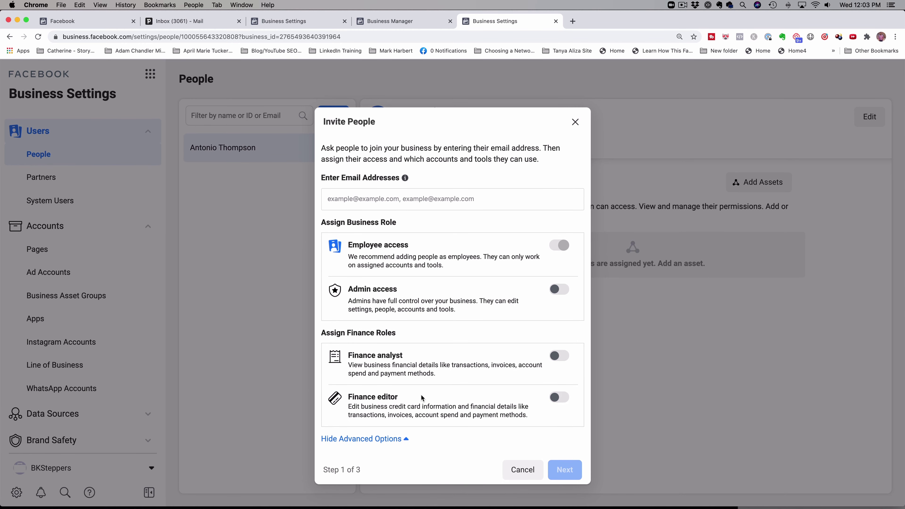
scroll(405, 399, up, 1)
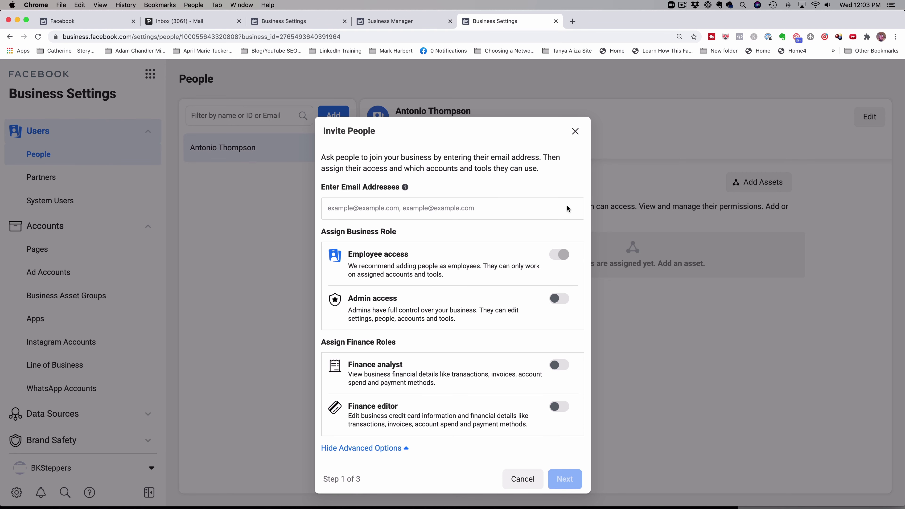
- Close the invite form, go to Accounts > Pages, and show the Add Page choices
click(575, 131)
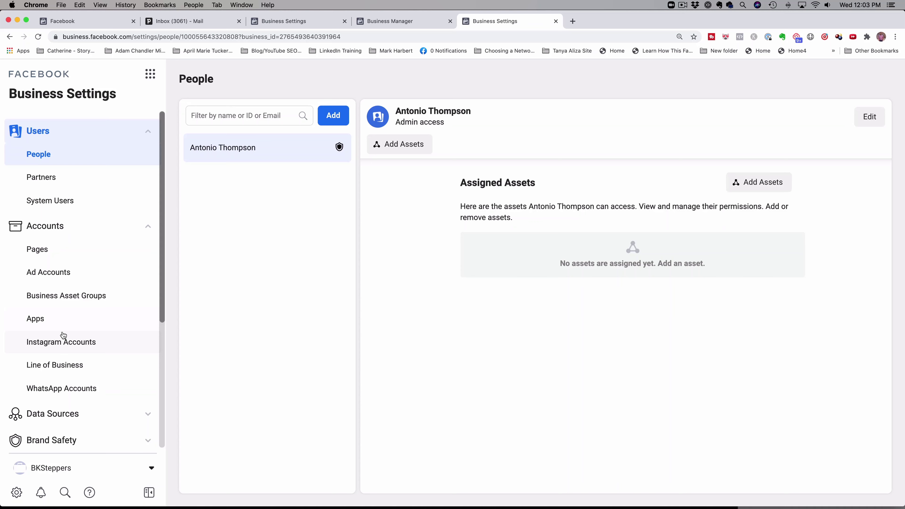
scroll(63, 335, down, 5)
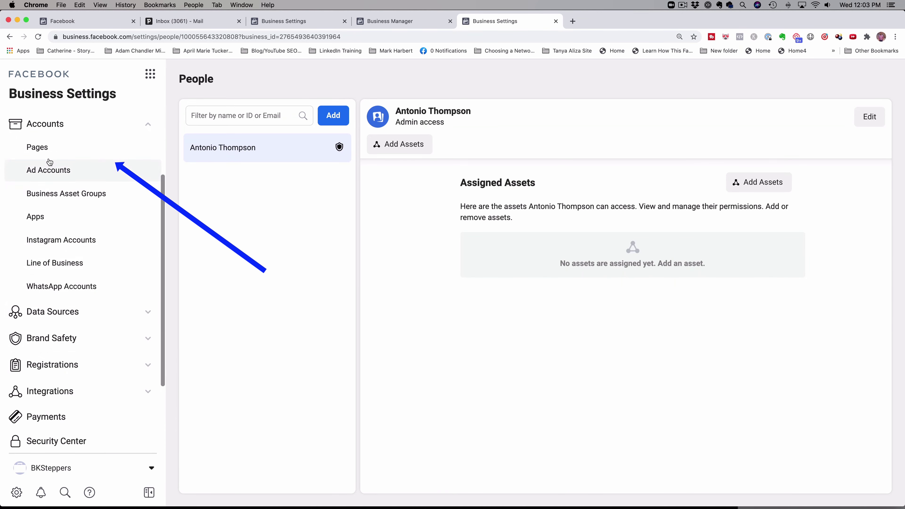
click(45, 148)
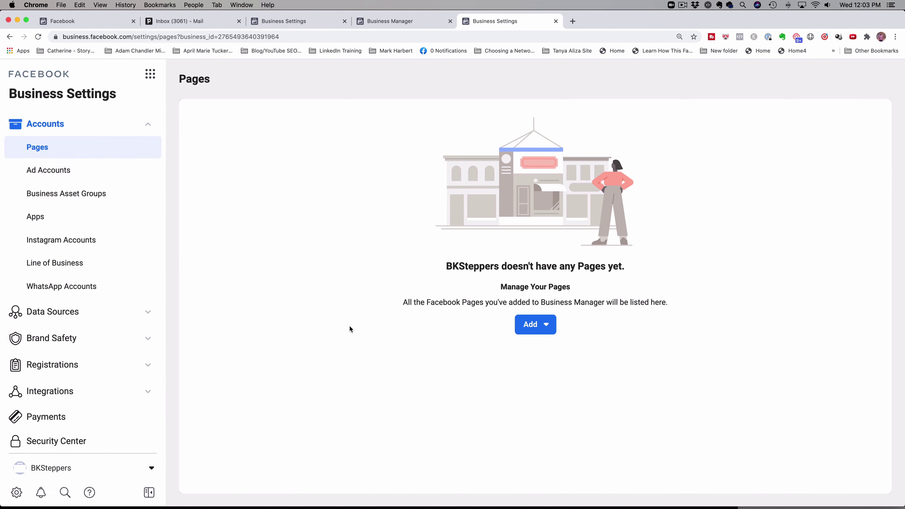
click(531, 330)
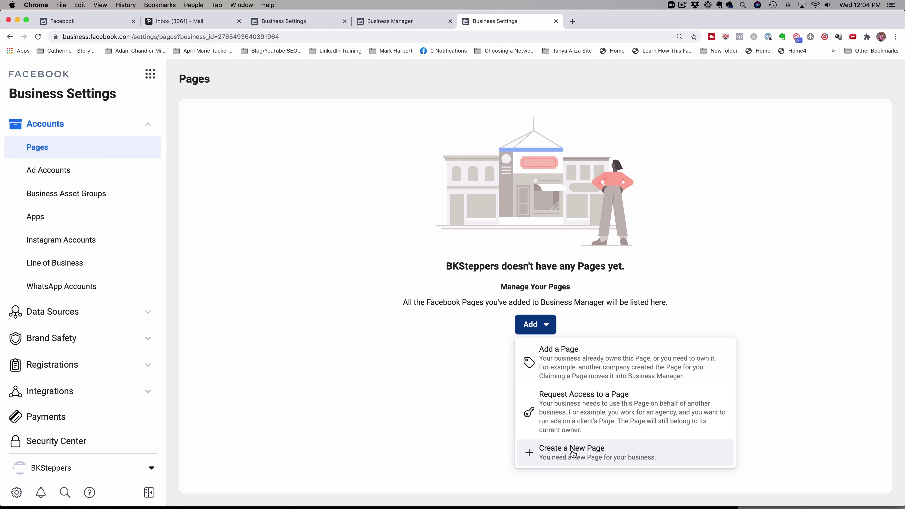
click(590, 363)
click(378, 248)
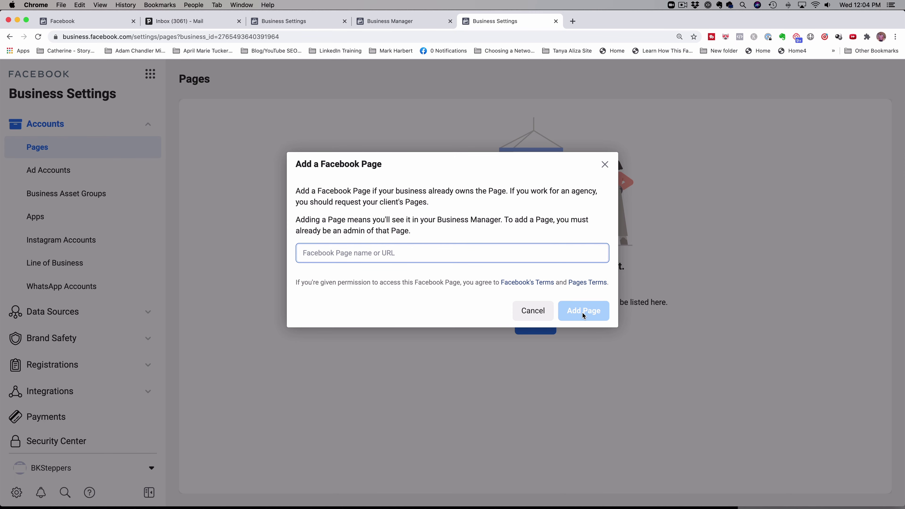
click(605, 164)
click(544, 322)
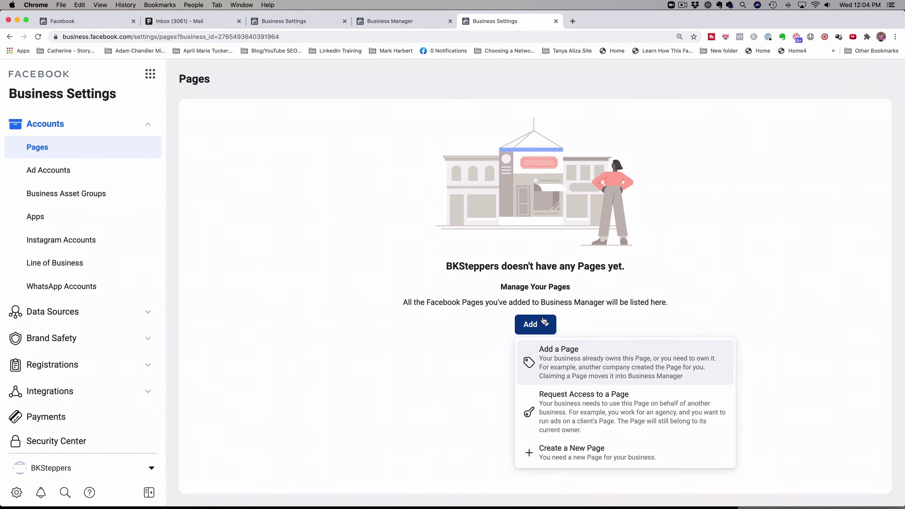
click(577, 402)
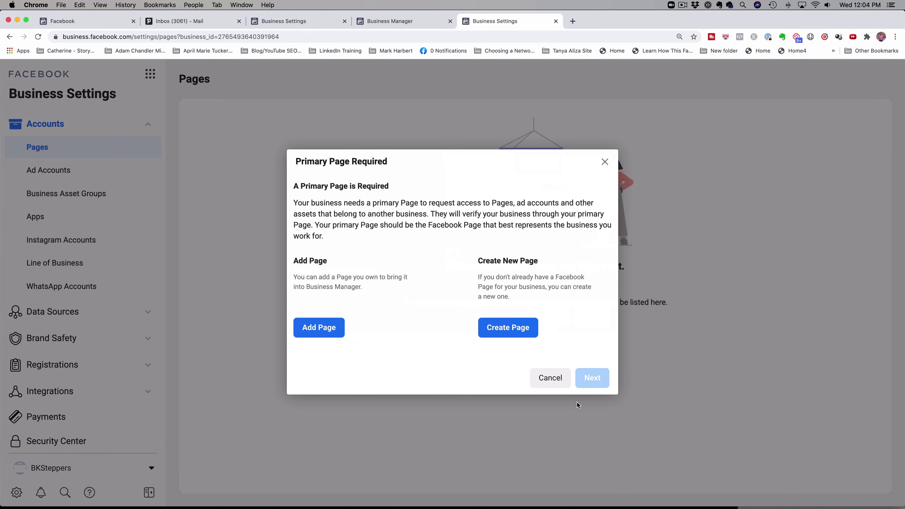
click(321, 328)
click(342, 250)
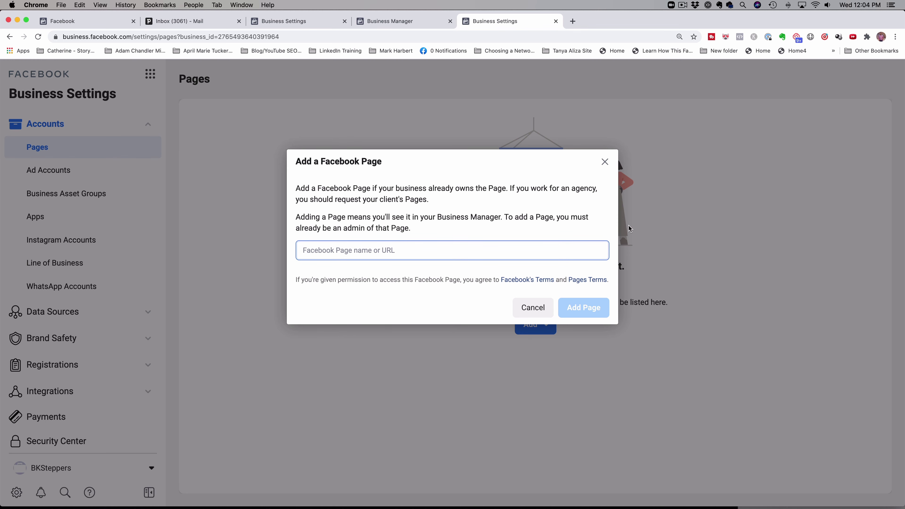
click(535, 313)
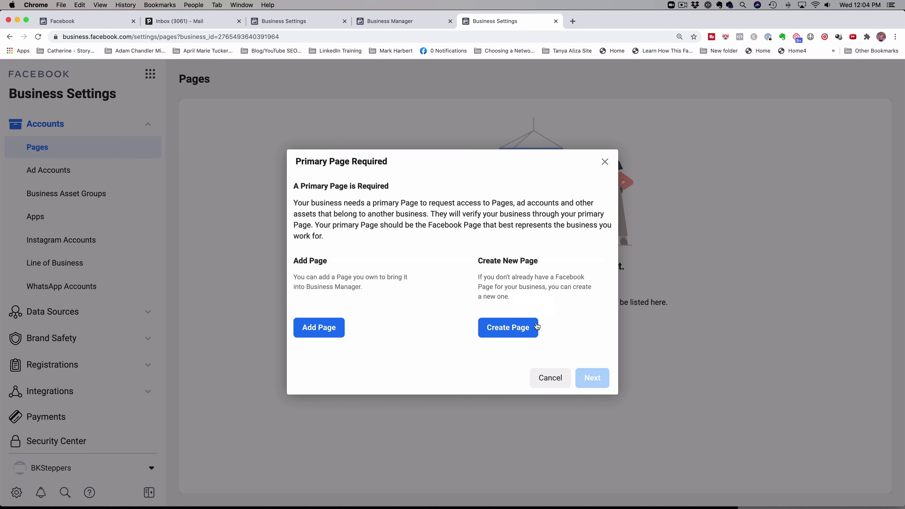
click(606, 163)
click(535, 323)
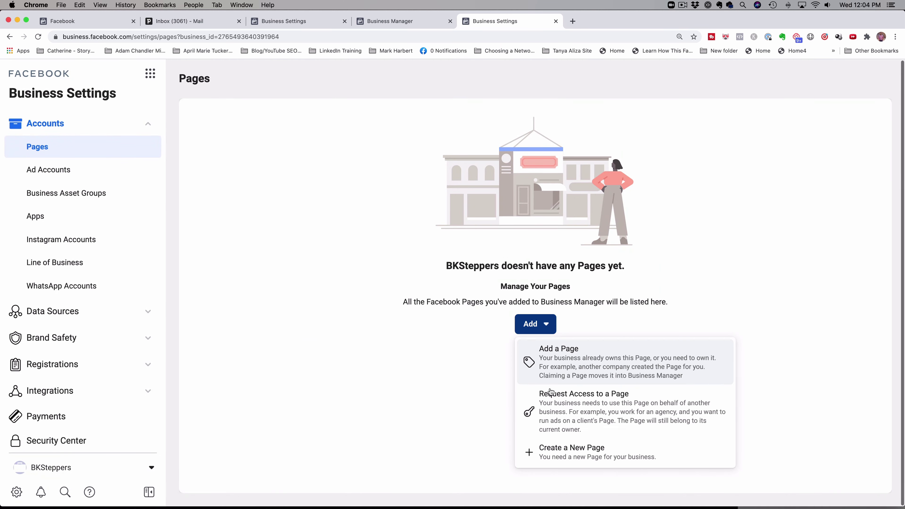
click(577, 452)
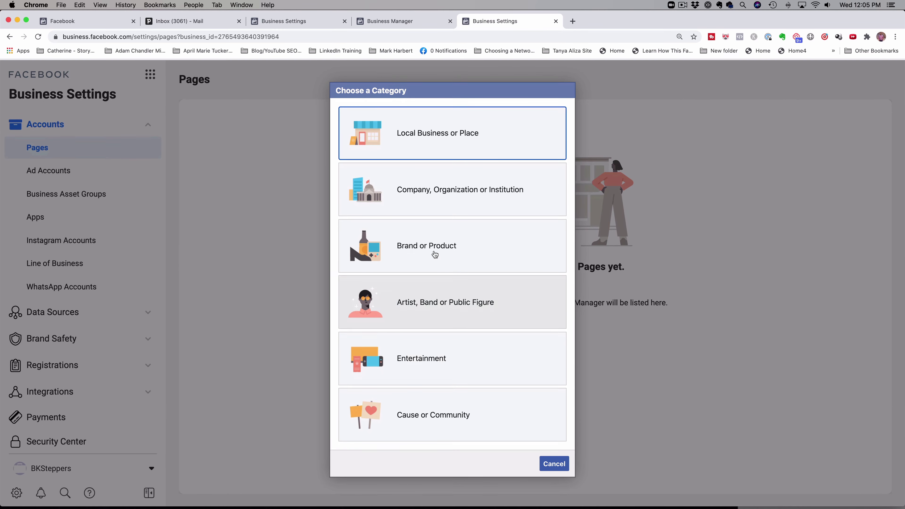
click(435, 196)
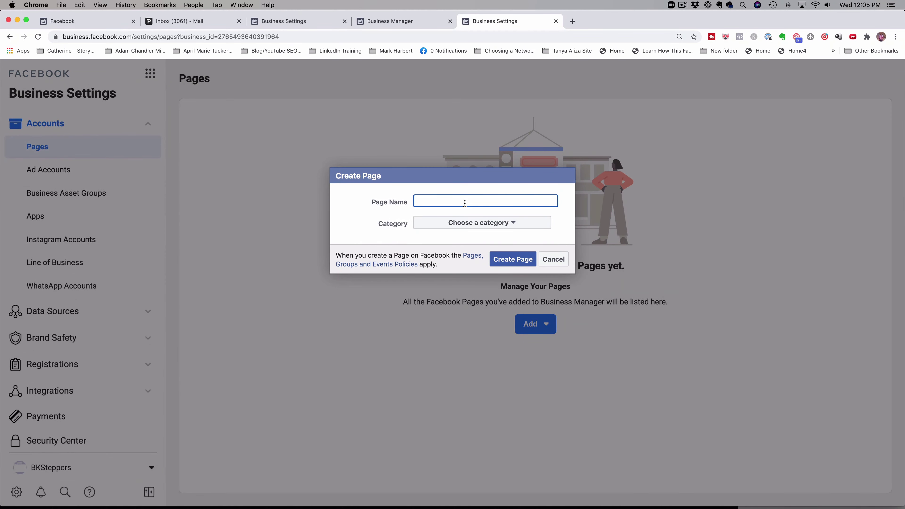
click(478, 225)
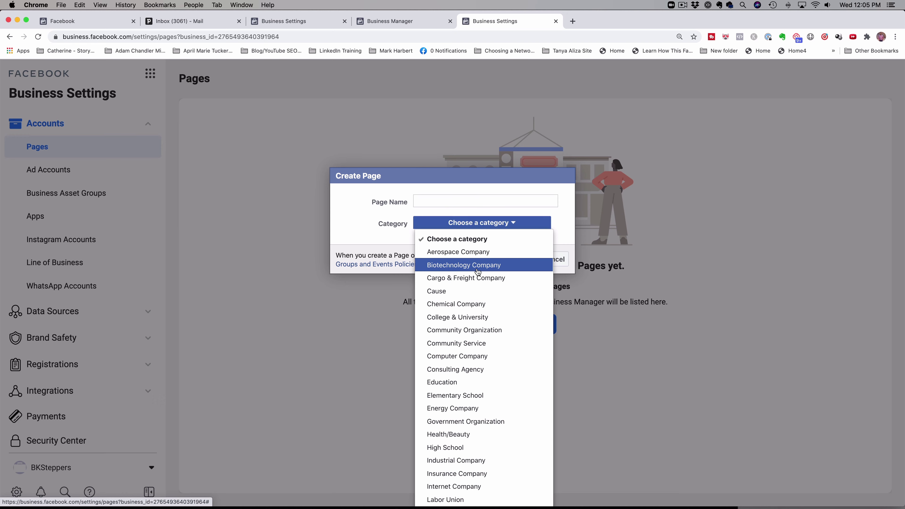
click(545, 178)
click(554, 260)
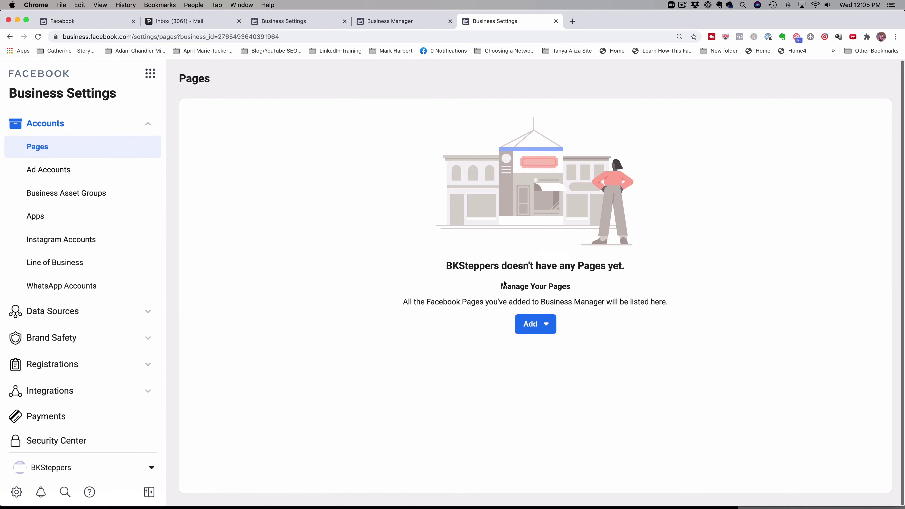
- Switch to Ad Accounts in the sidebar and show the Add ad account choices
click(54, 169)
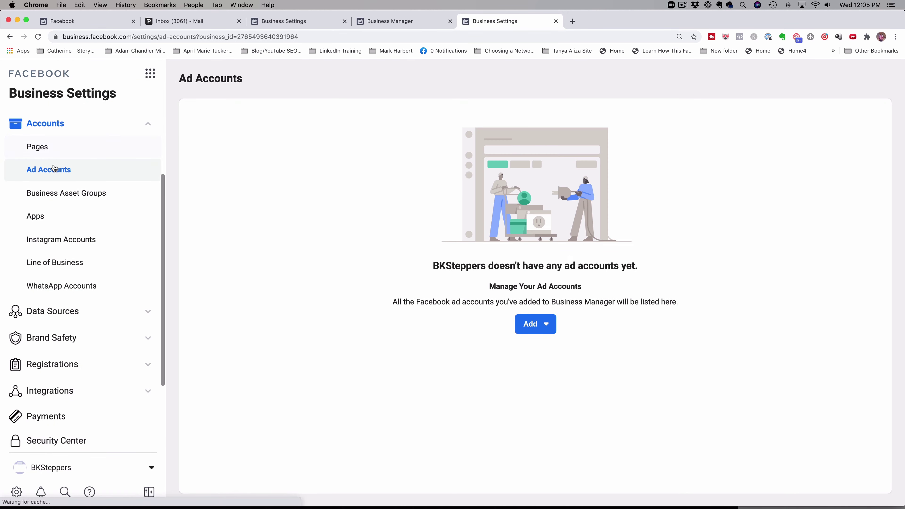
click(537, 323)
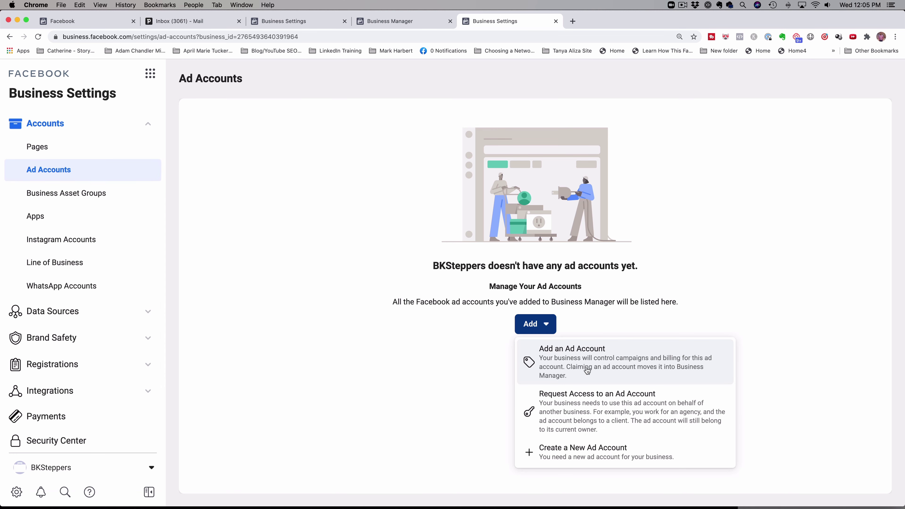